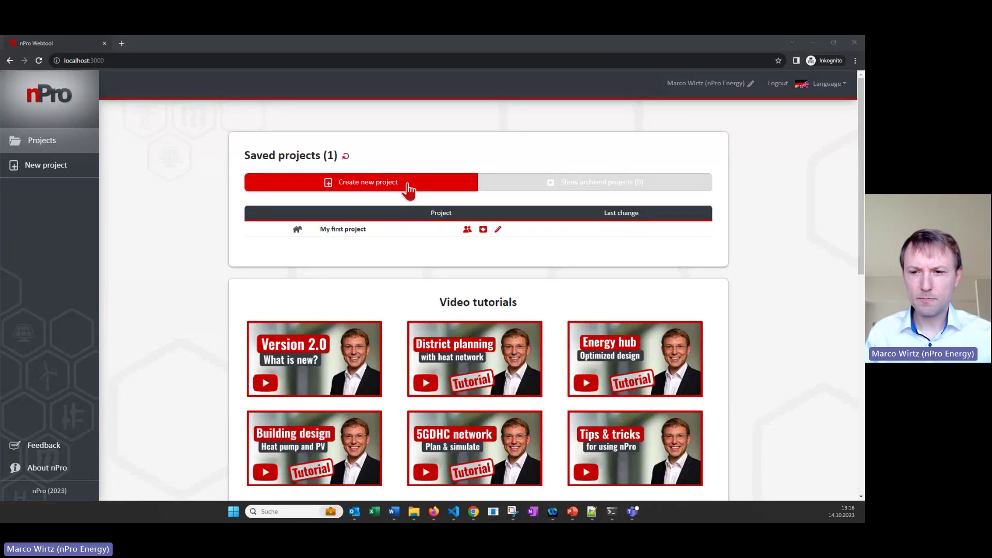
# Create a new District project with heating supplied by a 5GDHC network.
pyautogui.click(409, 188)
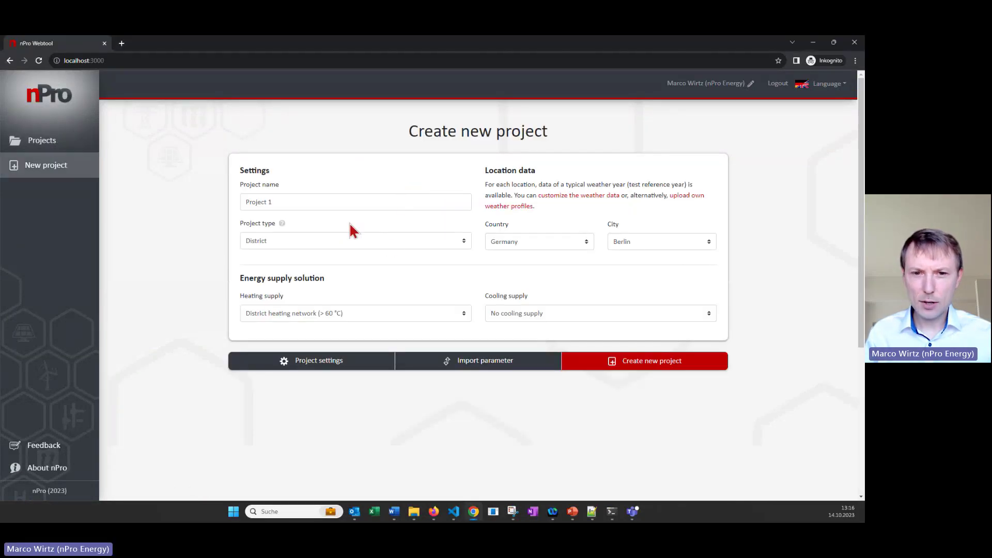
pyautogui.click(313, 247)
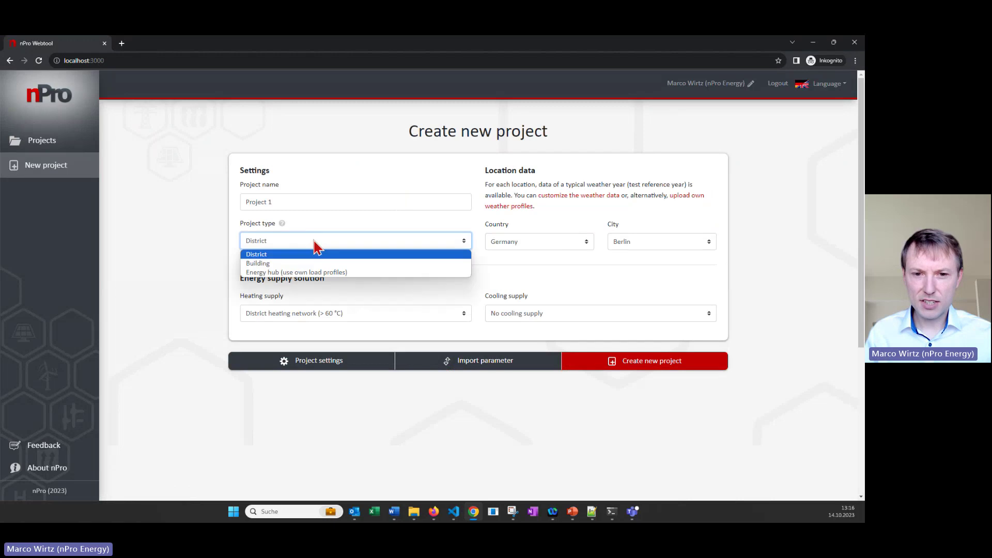
pyautogui.click(322, 252)
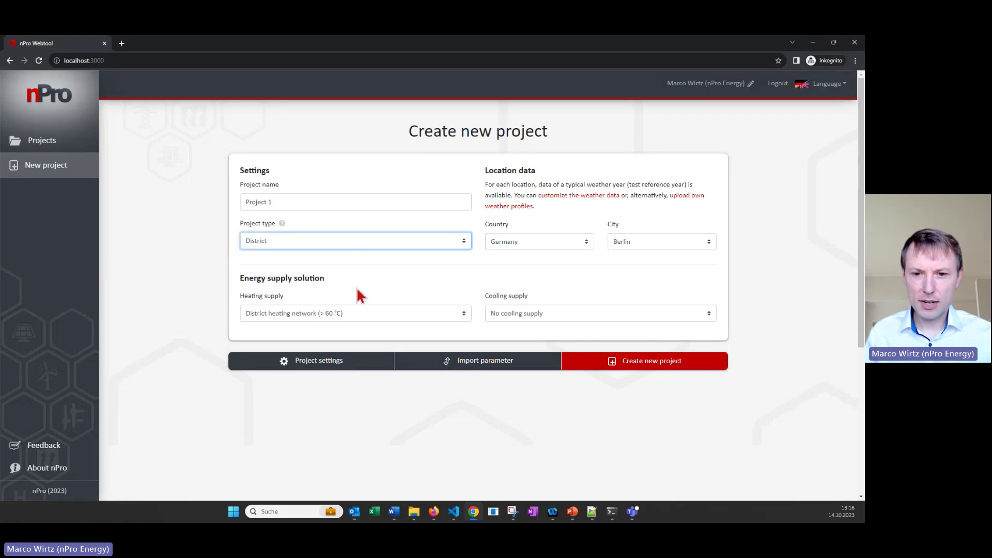
pyautogui.click(351, 316)
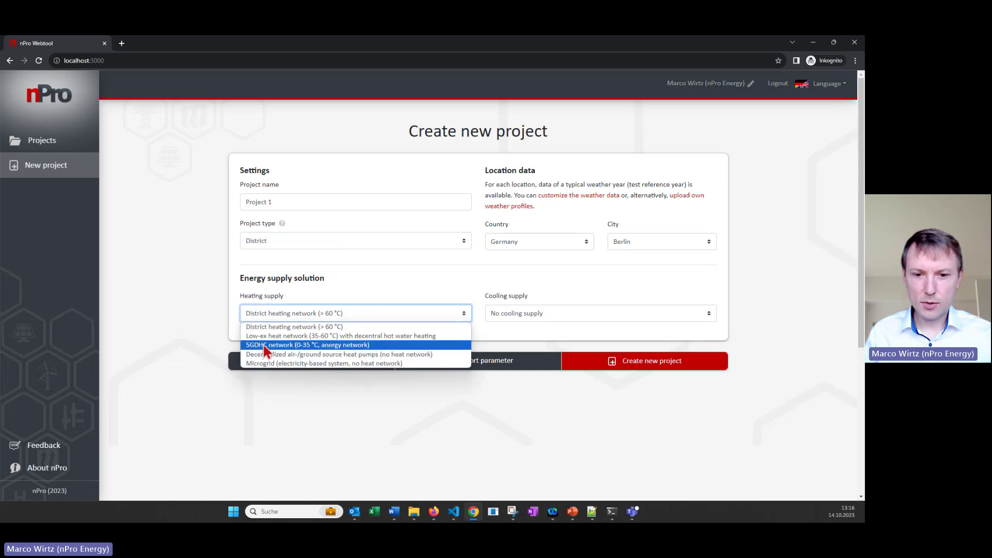
pyautogui.click(338, 345)
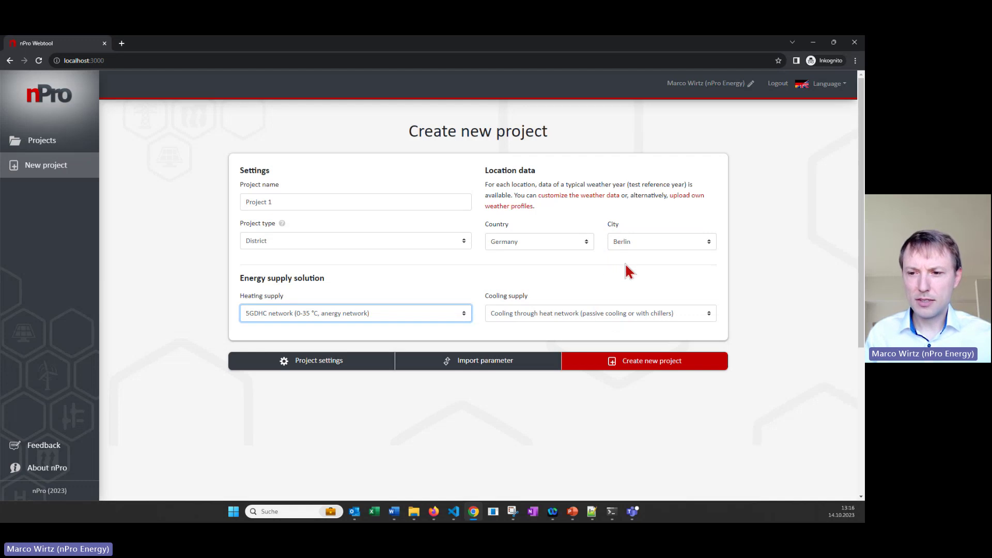
pyautogui.click(633, 368)
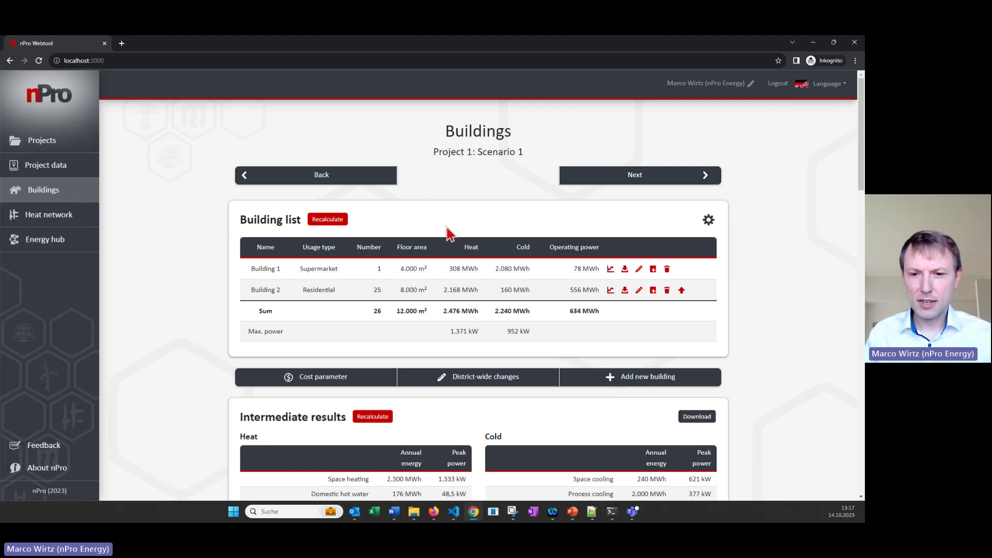
pyautogui.scroll(-2, 456, 231)
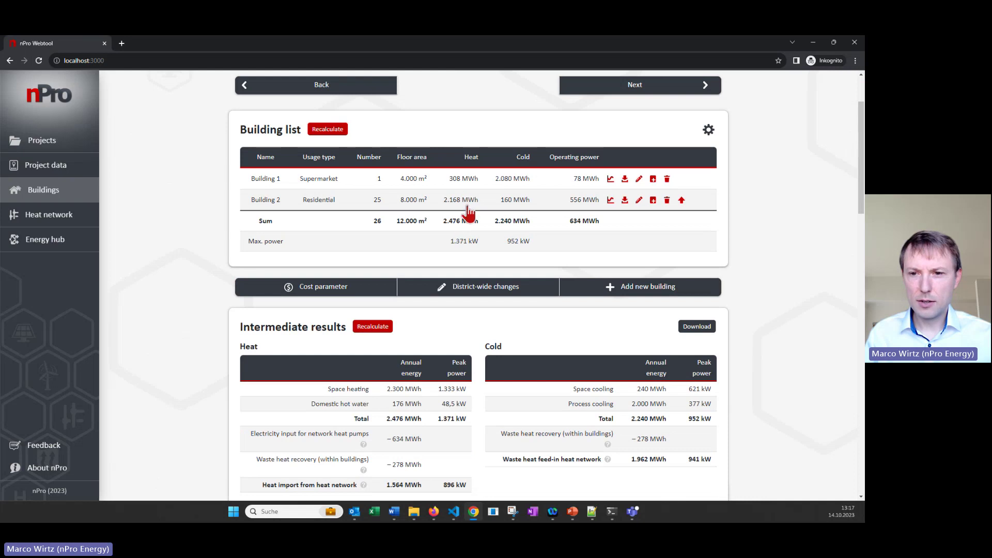
pyautogui.scroll(1, 469, 202)
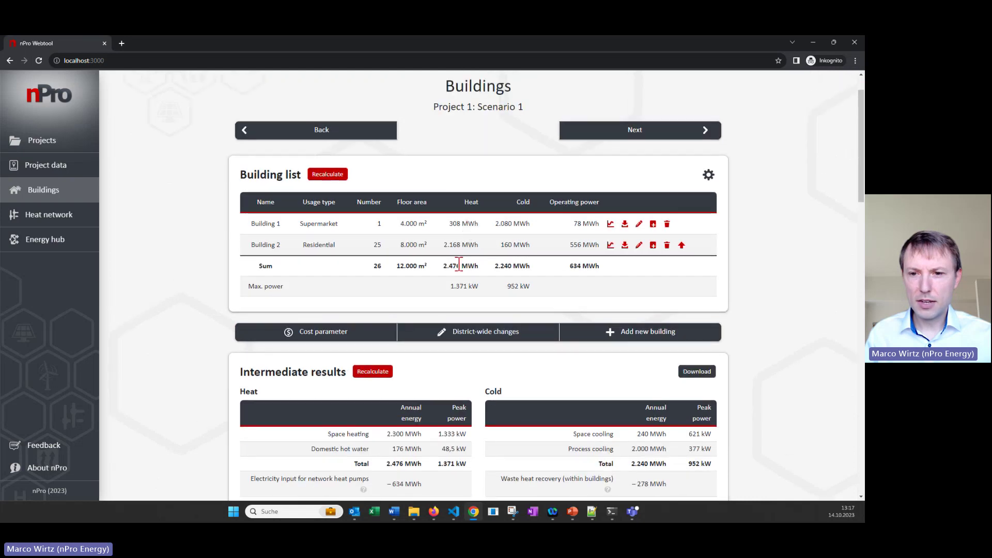
# Open Building 2's edit form, keeping type Residential and subtype single-family houses (until 1918).
pyautogui.click(491, 250)
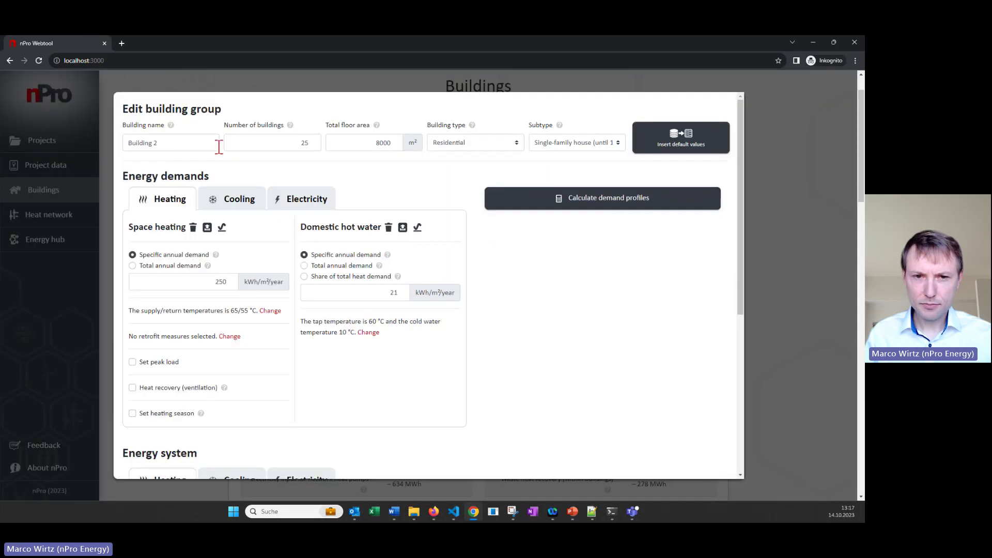
pyautogui.click(442, 148)
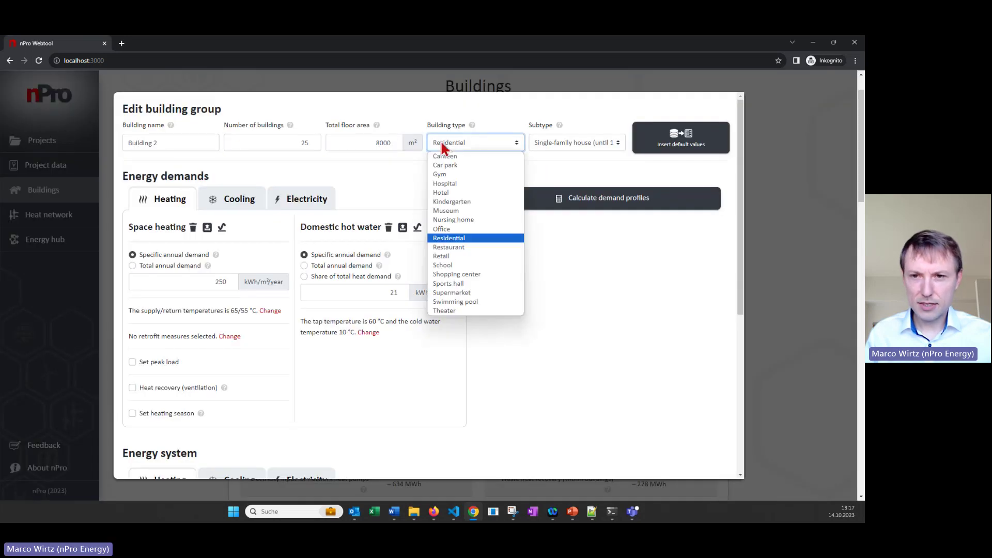
pyautogui.click(511, 147)
pyautogui.click(557, 147)
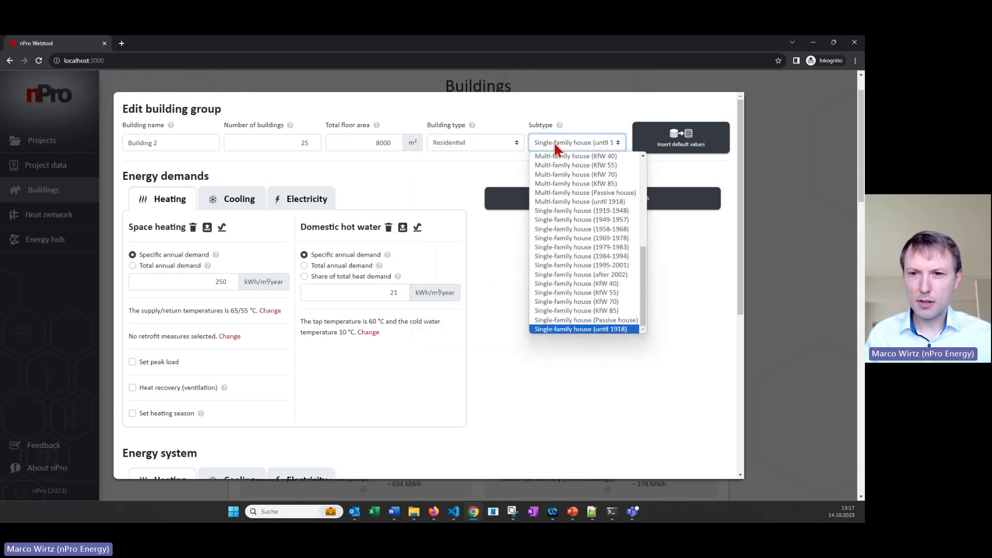
pyautogui.click(429, 184)
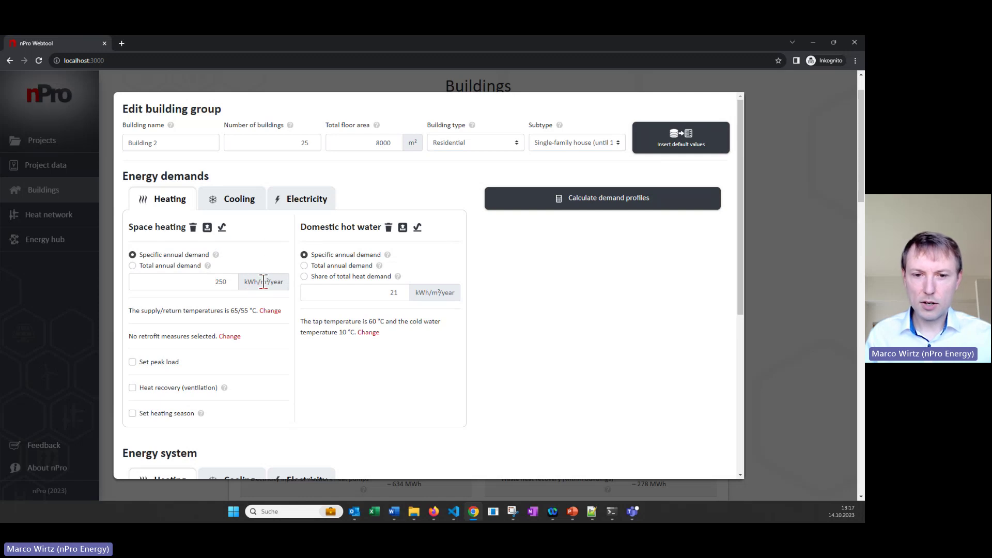
# Calculate Building 2's demand profiles, show the annual heat profile, and review 65 °C/60 °C temperatures.
pyautogui.click(534, 206)
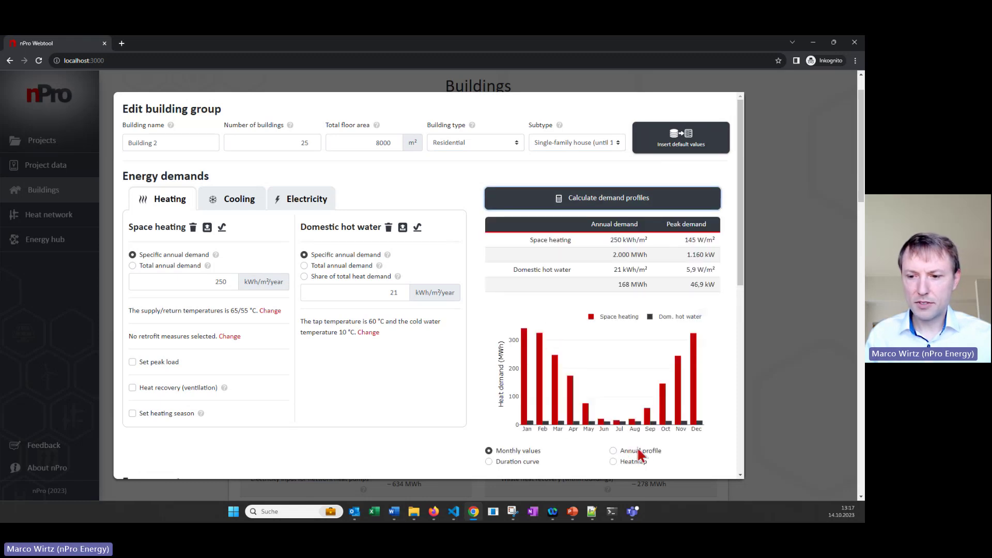
pyautogui.click(640, 451)
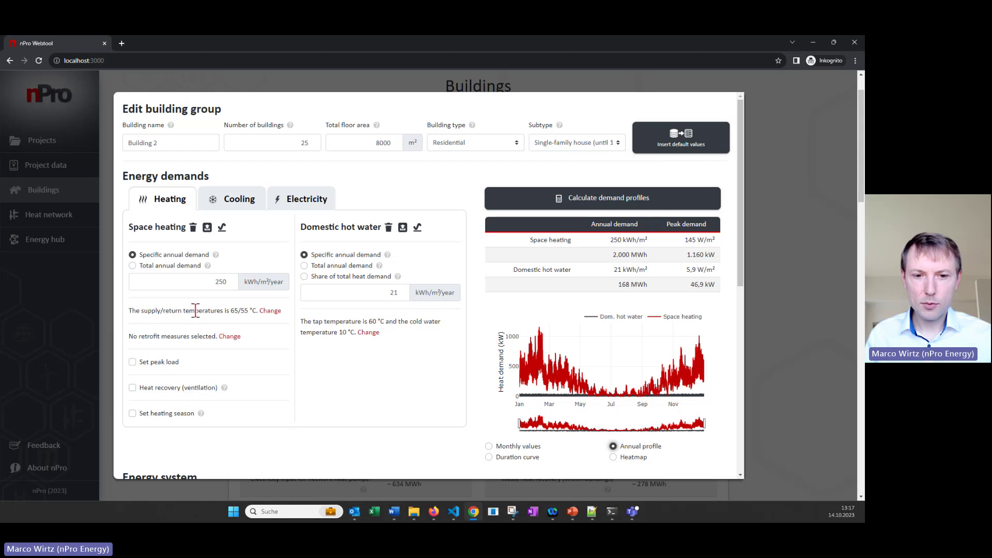
pyautogui.doubleClick(233, 311)
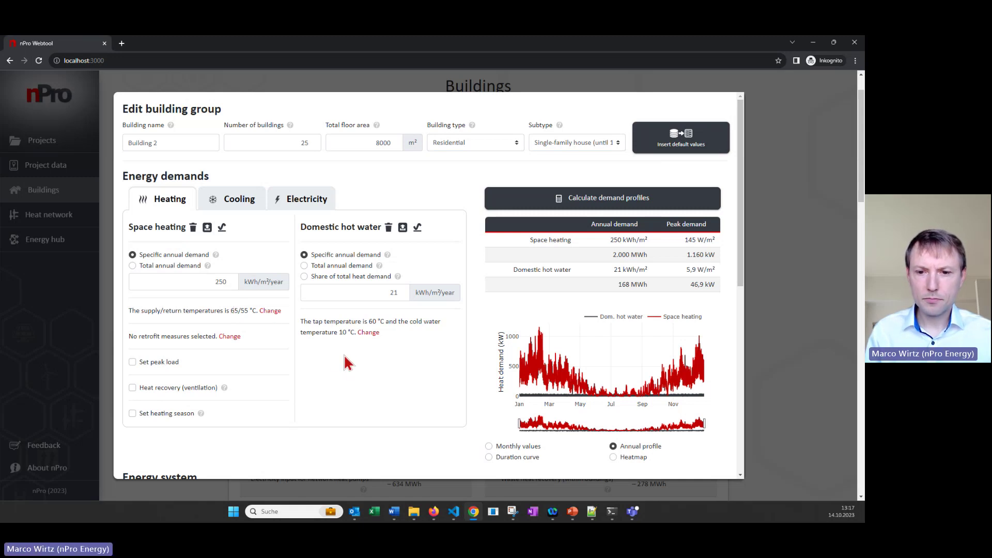
pyautogui.scroll(-1, 348, 363)
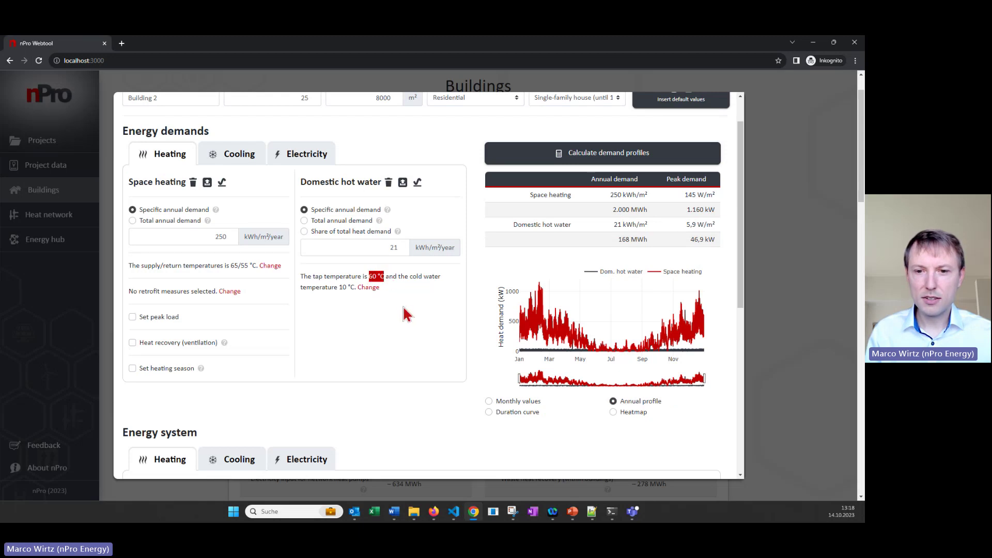
pyautogui.click(393, 330)
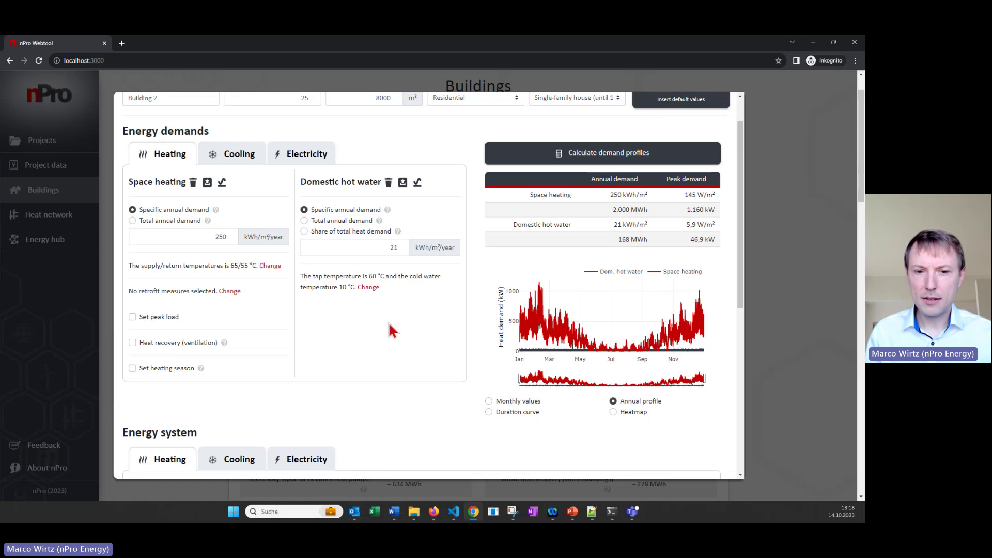
pyautogui.scroll(-1, 382, 338)
pyautogui.scroll(1, 383, 337)
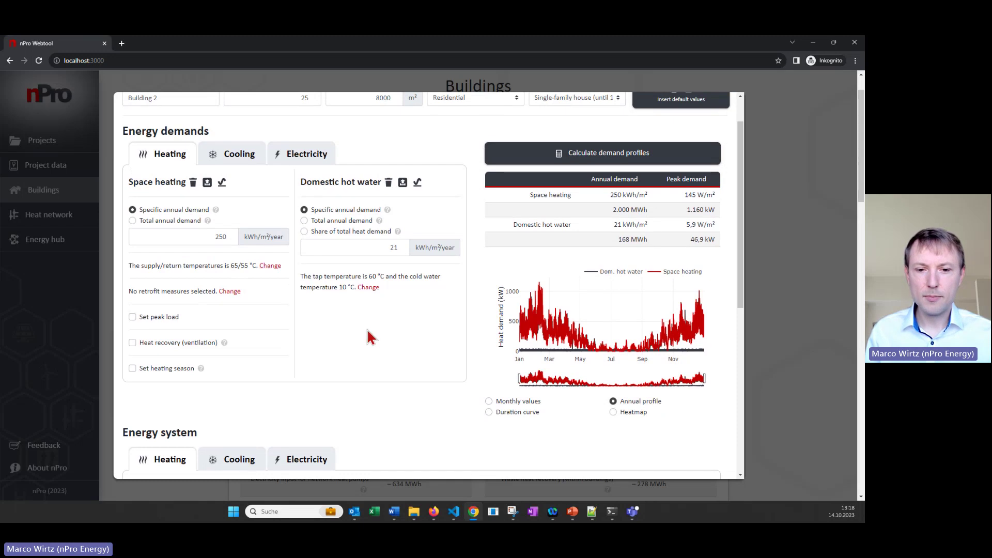
pyautogui.scroll(-1, 366, 336)
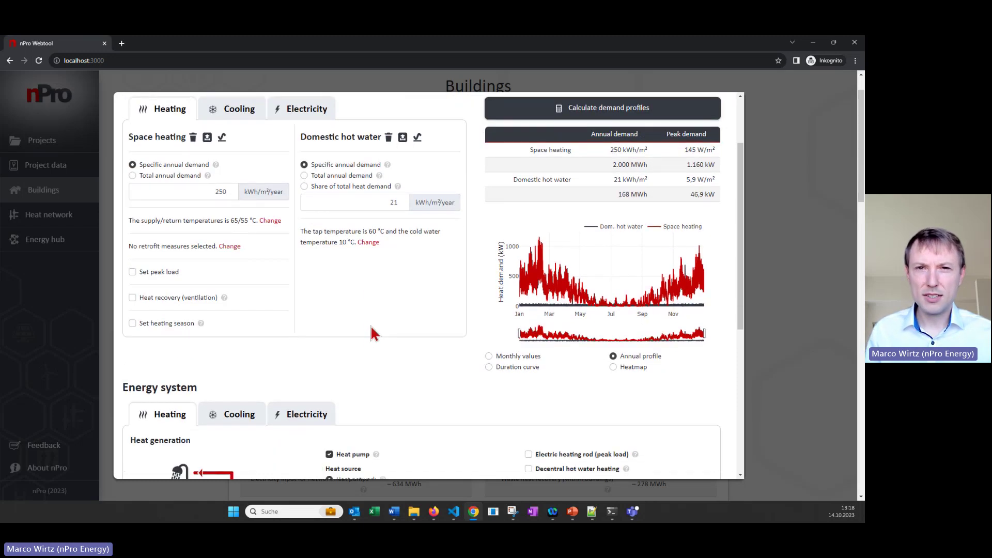
pyautogui.scroll(-1, 372, 327)
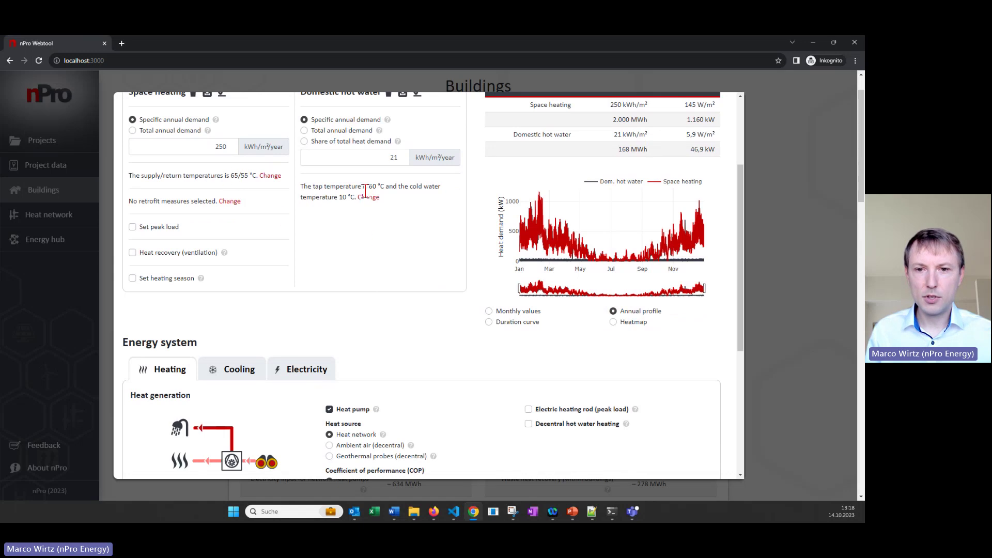
pyautogui.scroll(-3, 370, 255)
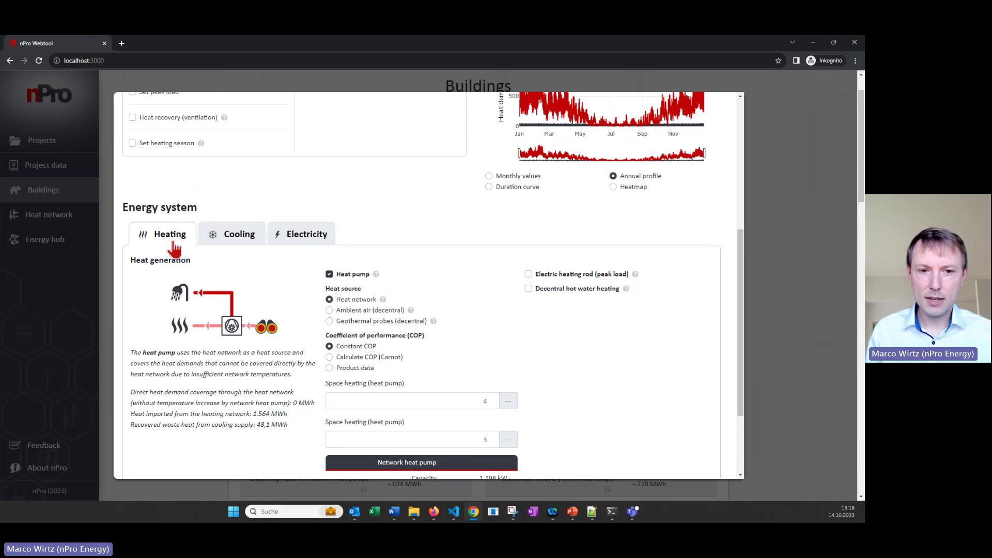
pyautogui.scroll(-1, 273, 292)
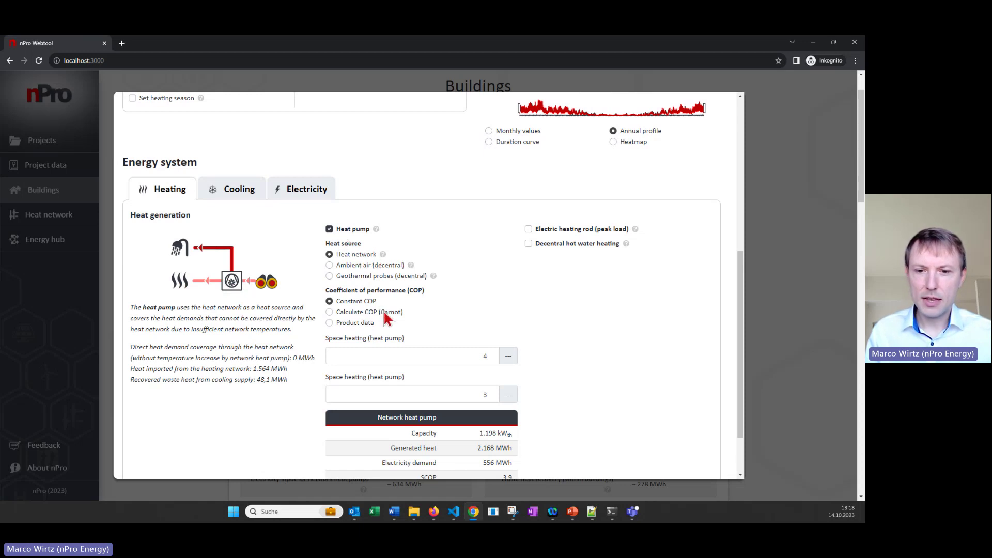
pyautogui.scroll(-1, 387, 316)
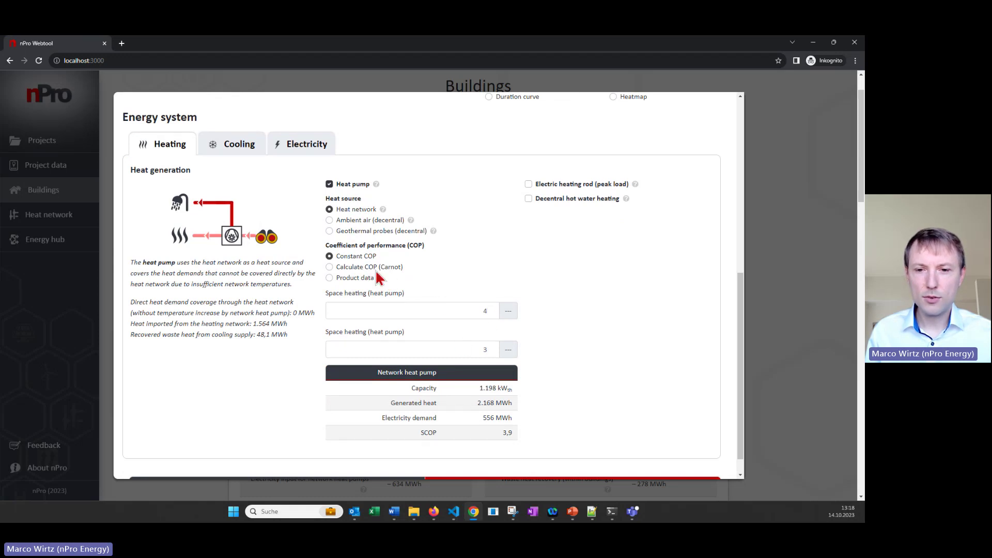
# Set the network heat pump COP to Carnot calculation at medium 45 % efficiency and save Building 2.
pyautogui.click(371, 268)
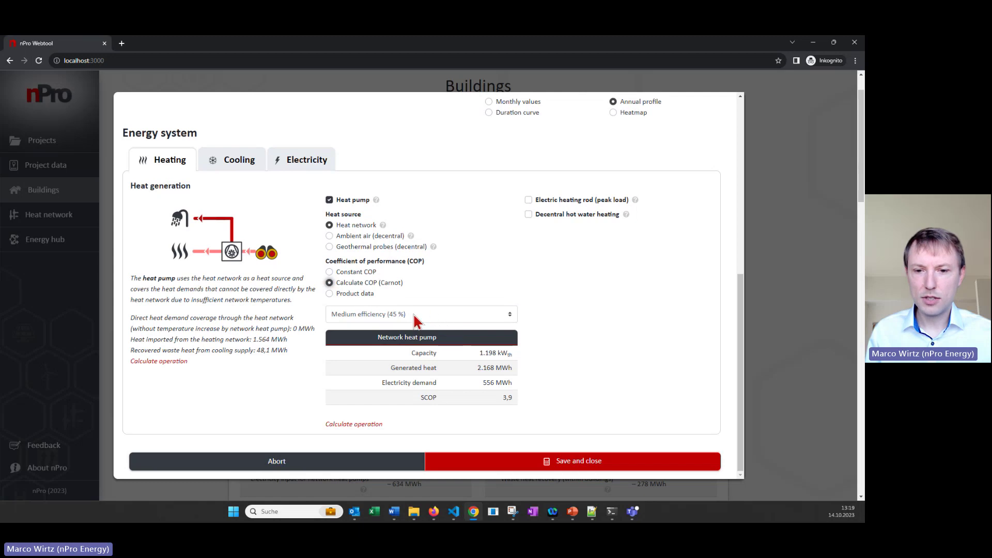
pyautogui.click(355, 294)
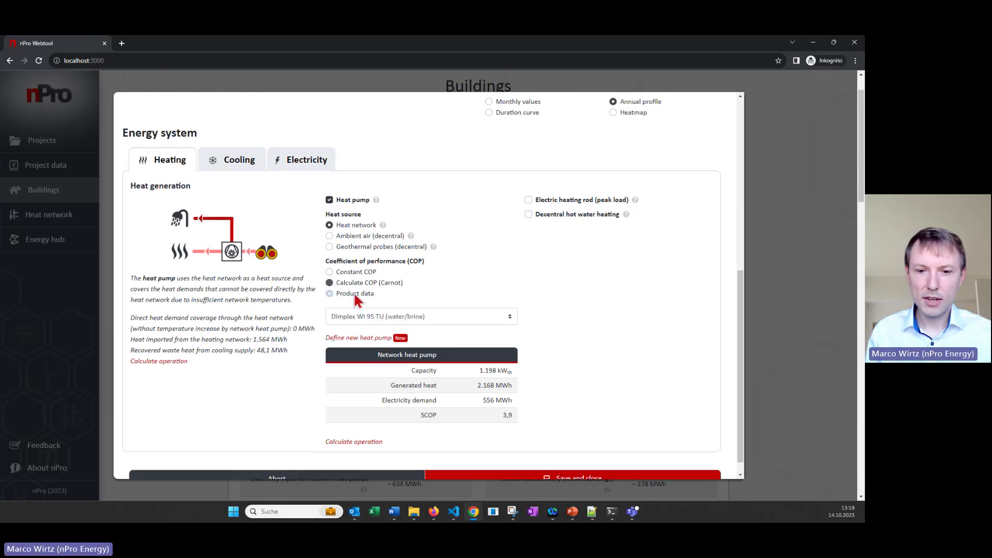
pyautogui.click(388, 339)
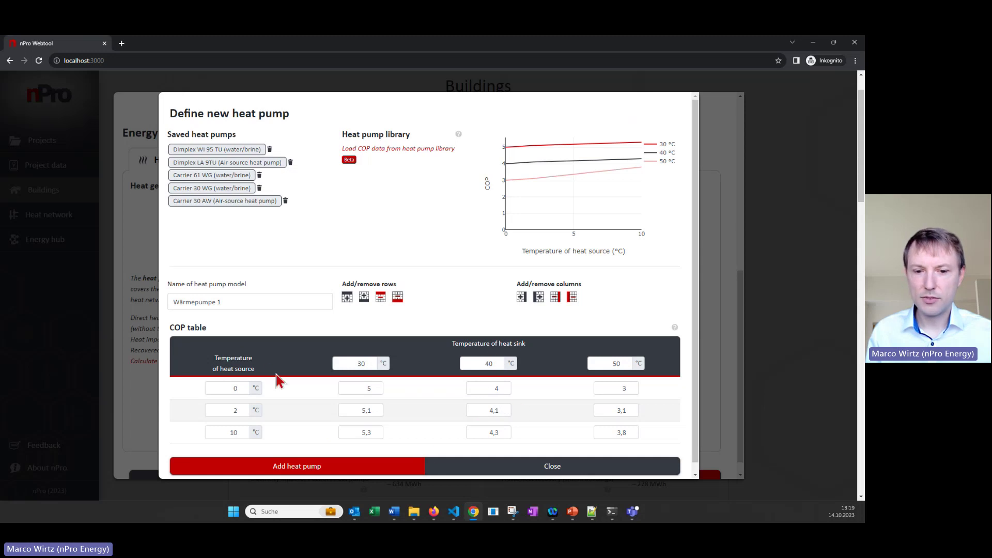
pyautogui.click(503, 470)
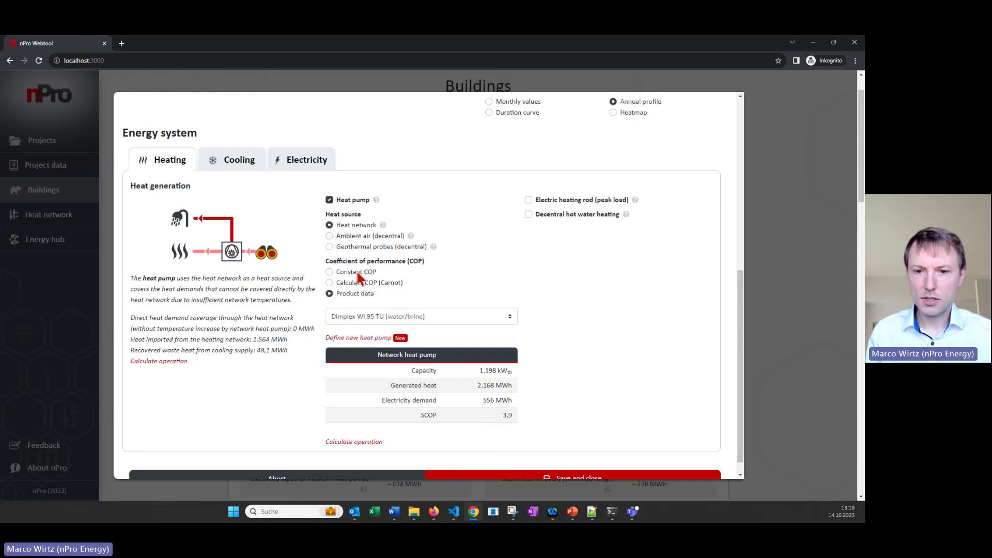
pyautogui.click(381, 284)
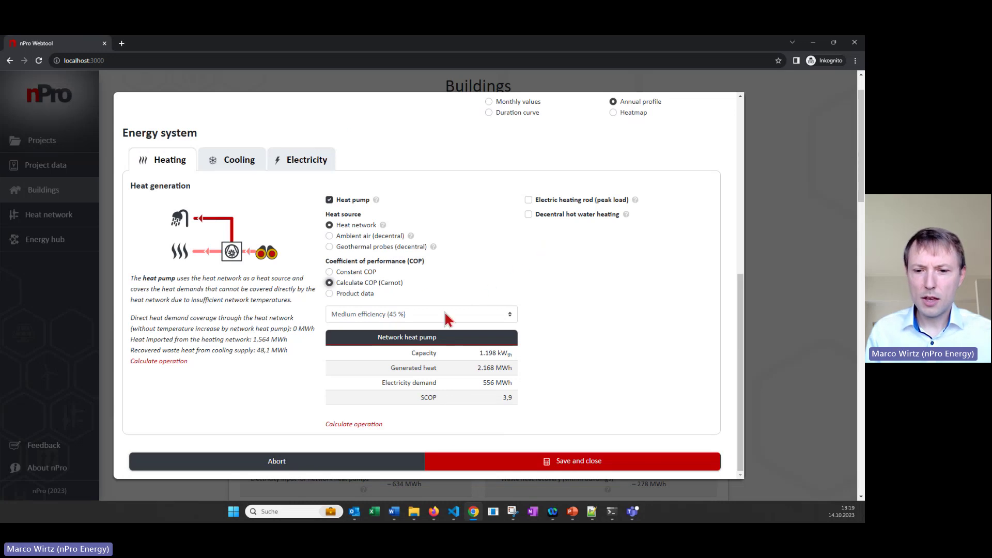
pyautogui.click(491, 465)
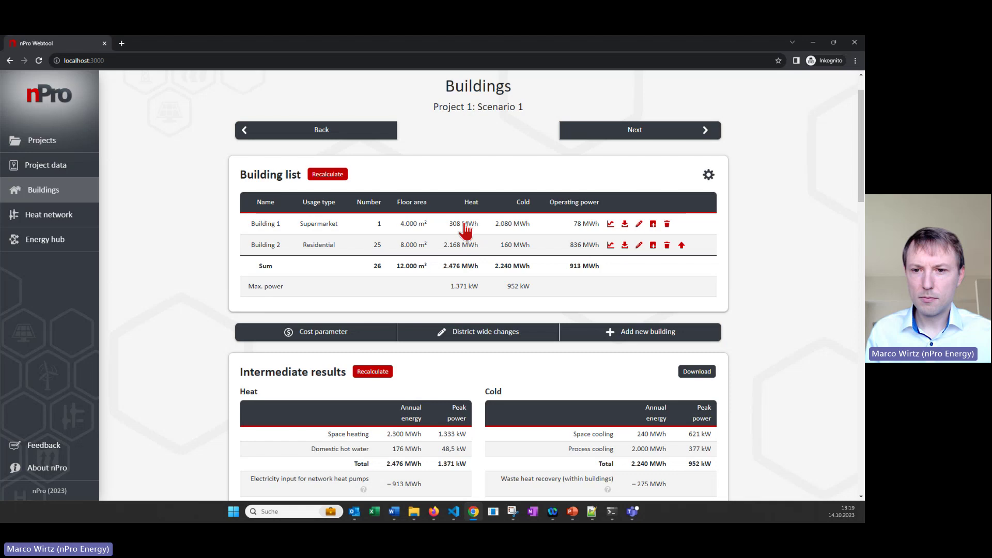
# Delete Building 1's process cooling demand and recalculate its space cooling profile.
pyautogui.click(466, 227)
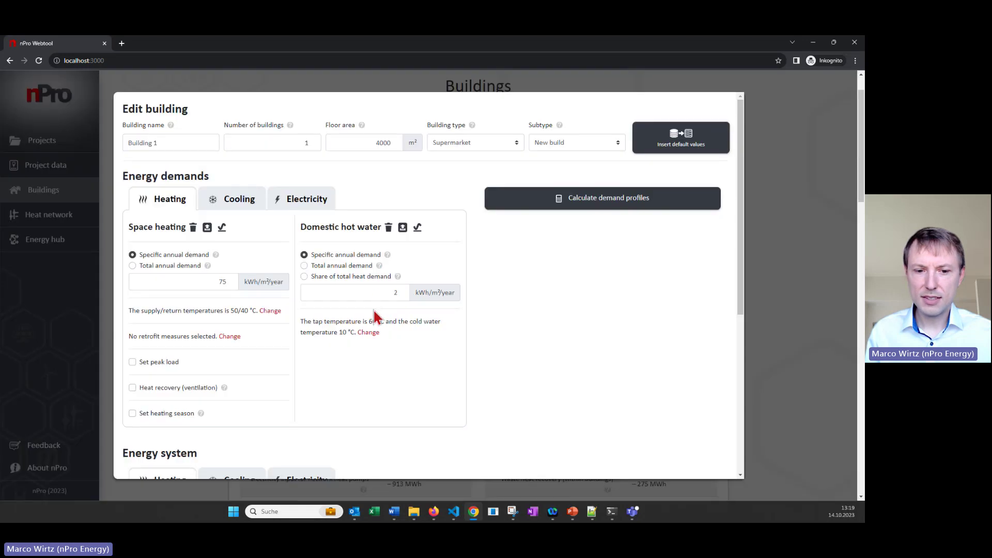
pyautogui.scroll(-1, 372, 310)
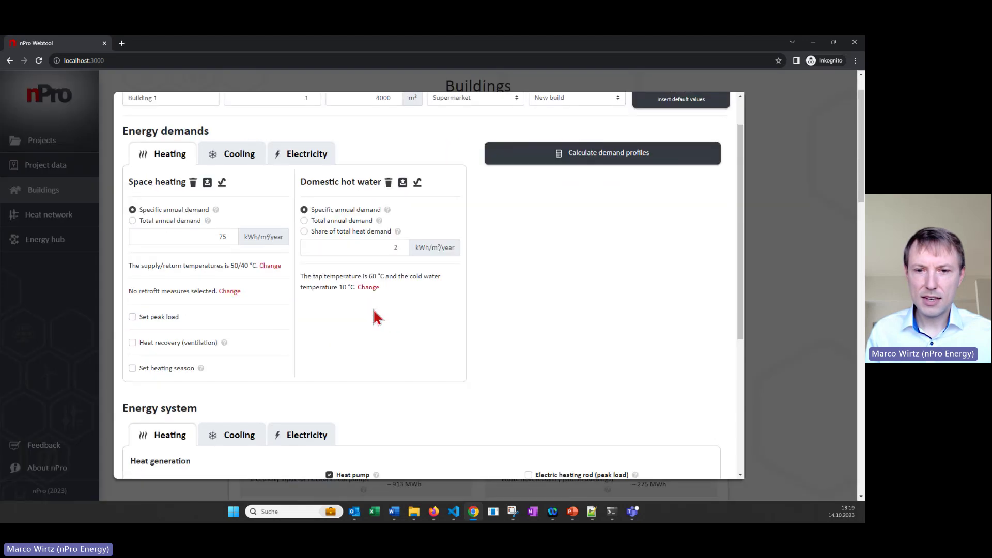
pyautogui.click(242, 157)
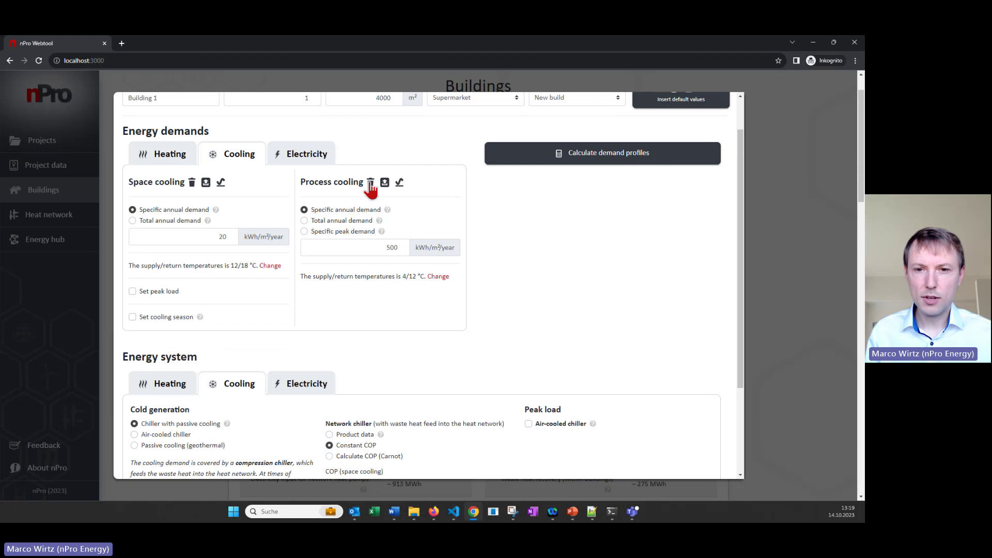
pyautogui.click(370, 183)
pyautogui.click(541, 163)
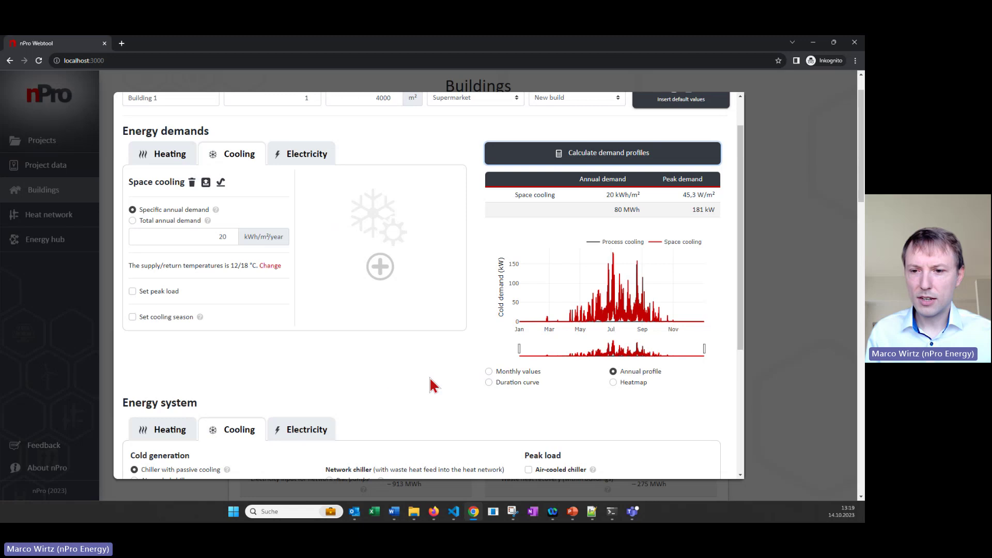
pyautogui.scroll(-2, 396, 370)
pyautogui.scroll(-2, 396, 370)
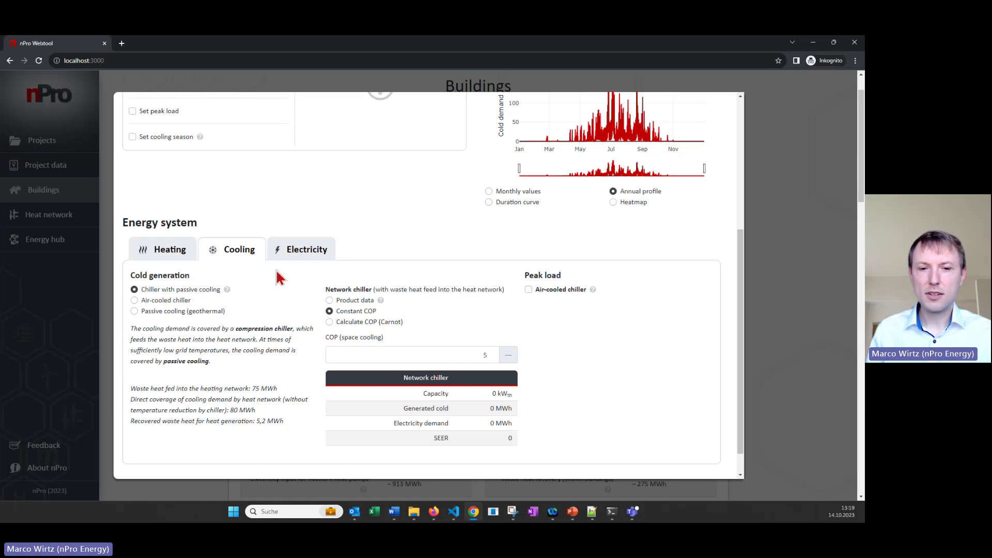
# Check the 12/18 °C cooling supply/return temperatures and save the supermarket, giving 80 MWh cold.
pyautogui.scroll(2, 279, 278)
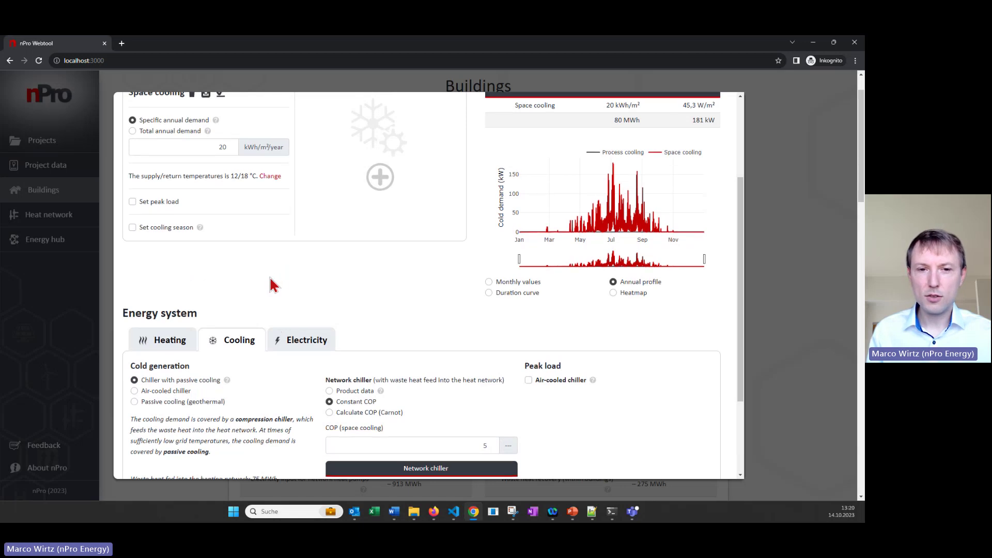
pyautogui.scroll(1, 271, 284)
pyautogui.scroll(-1, 274, 286)
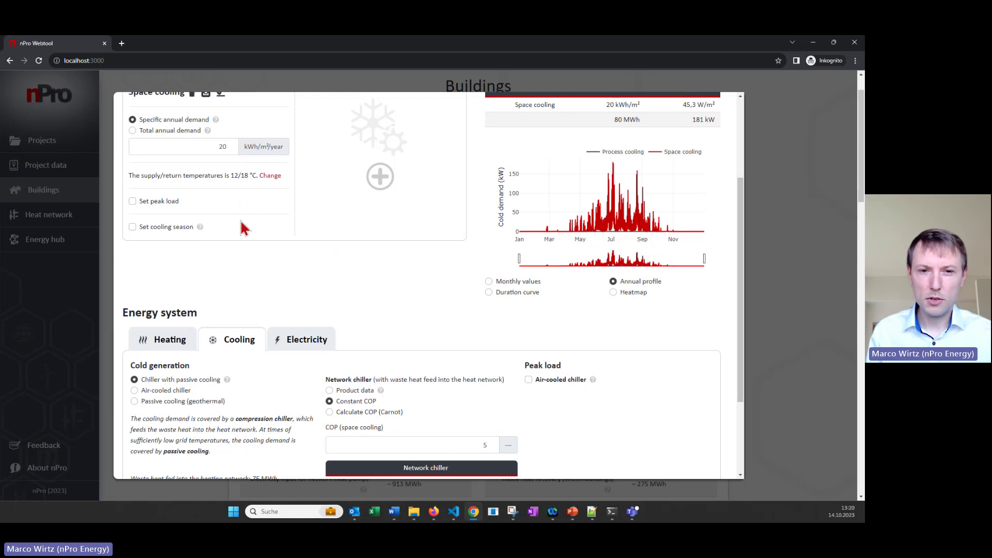
pyautogui.moveTo(233, 177); pyautogui.dragTo(245, 177)
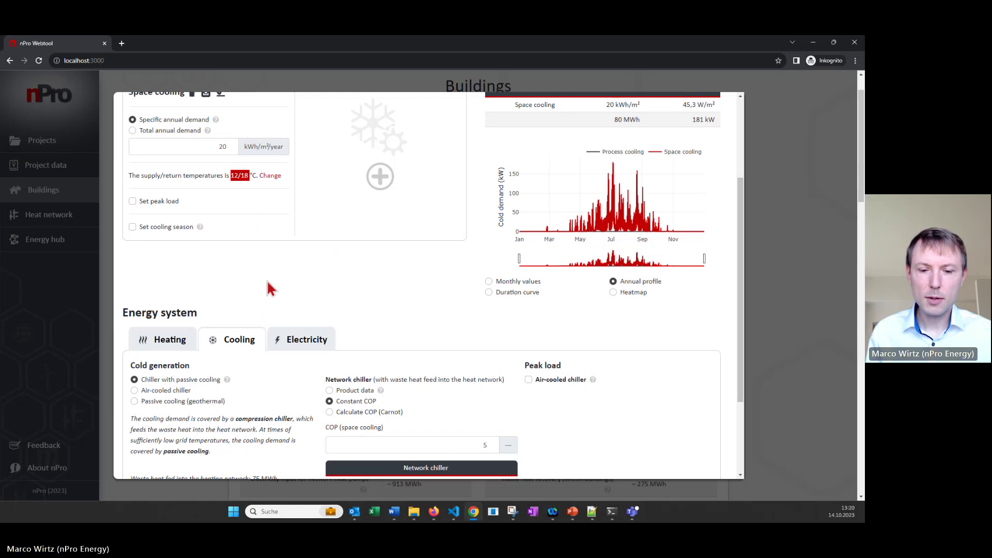
pyautogui.scroll(-1, 268, 289)
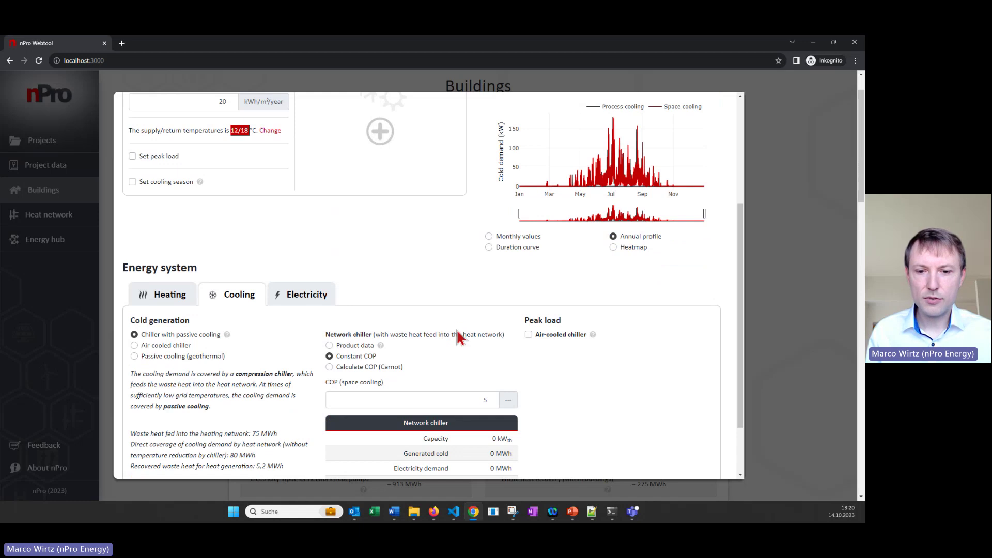
pyautogui.scroll(-2, 457, 329)
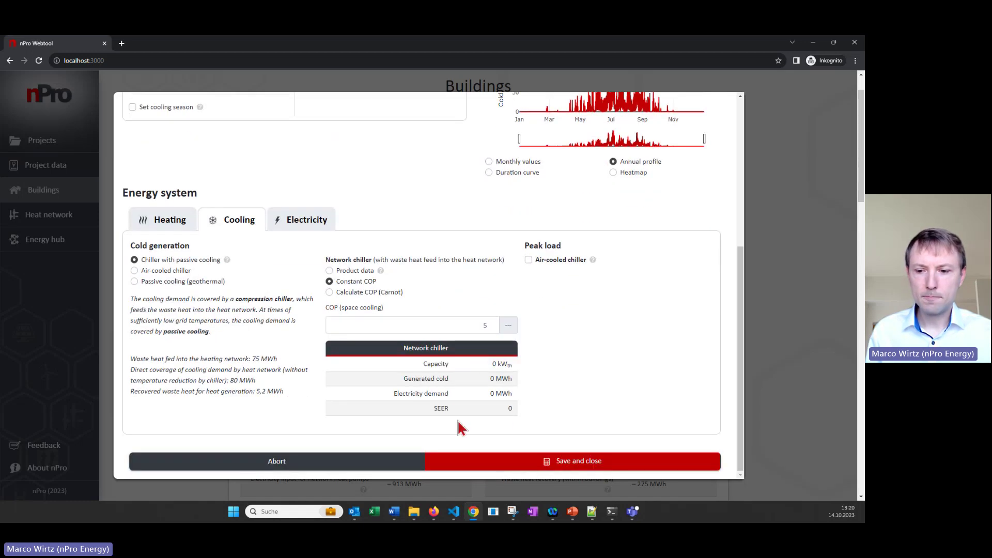
pyautogui.click(487, 468)
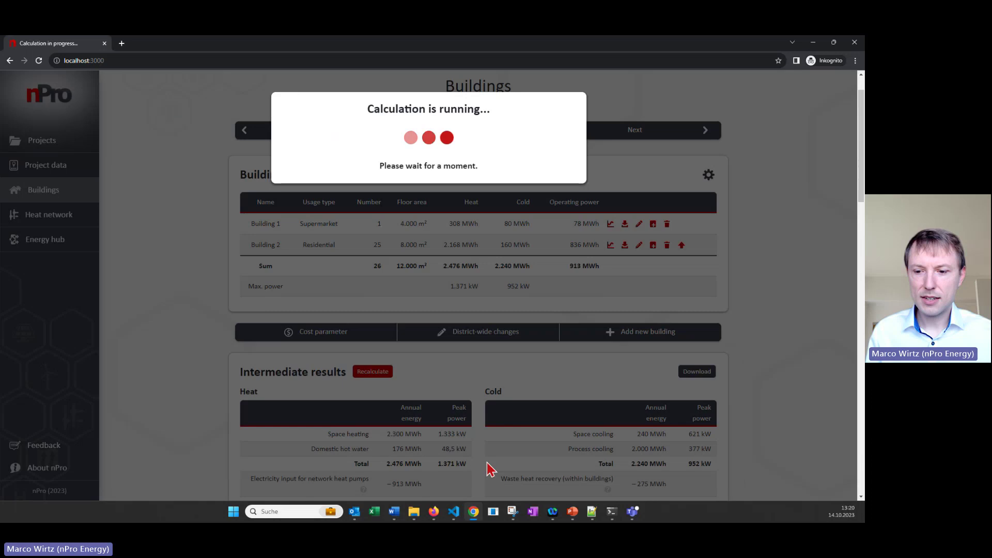